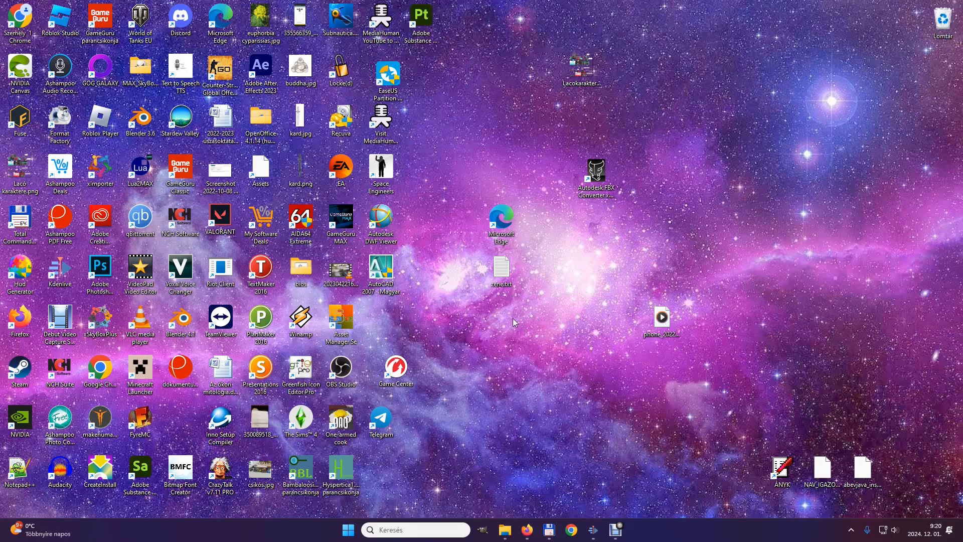
- Open GameGuru MAX and create a new game project named Some, without a separate project folder
double_click(339, 219)
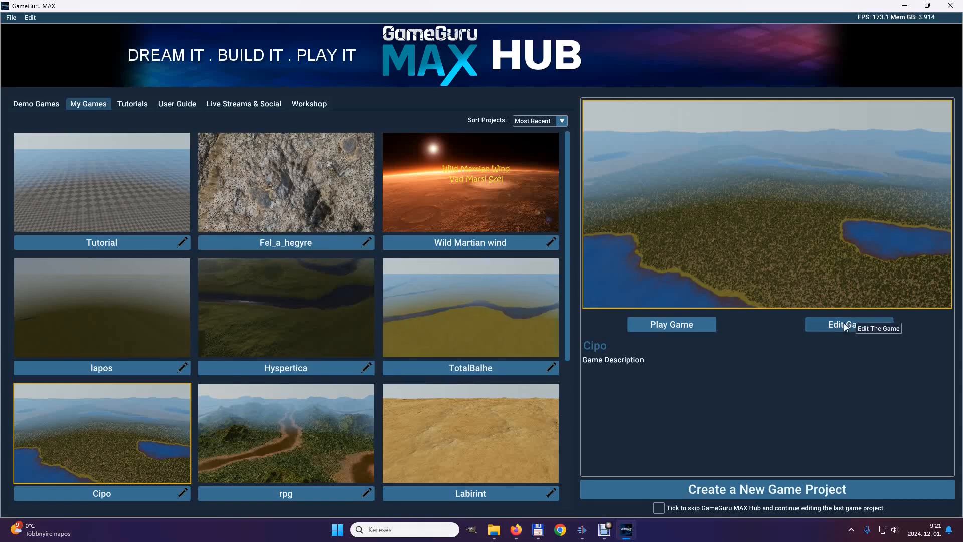
click(749, 492)
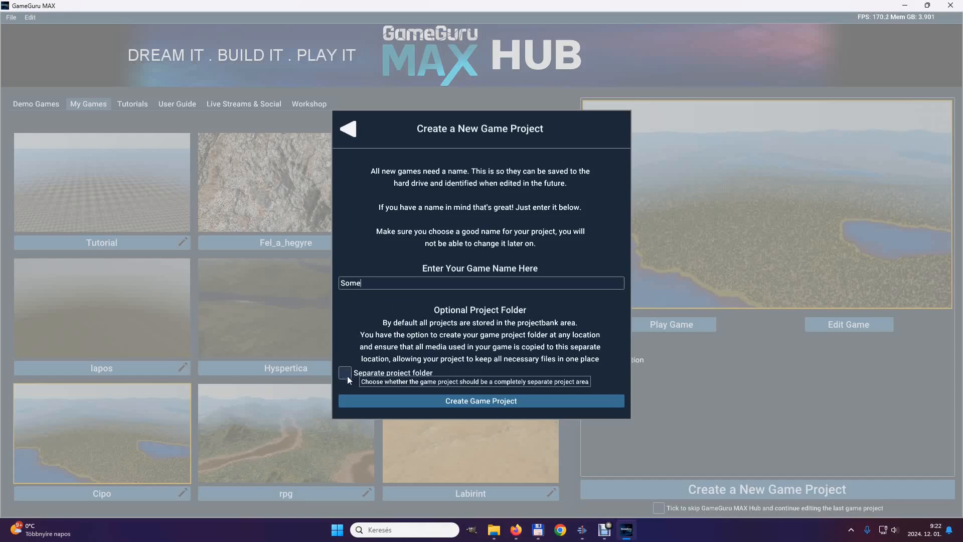
click(474, 399)
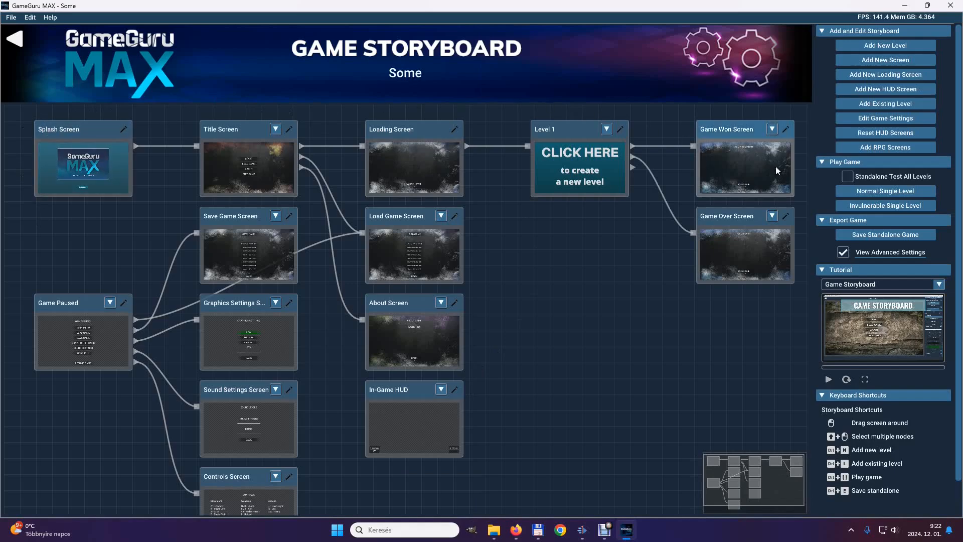
- Look over the game storyboard, inspect the Game Paused screen in the editor and return to the storyboard
scroll(496, 404, down, 1)
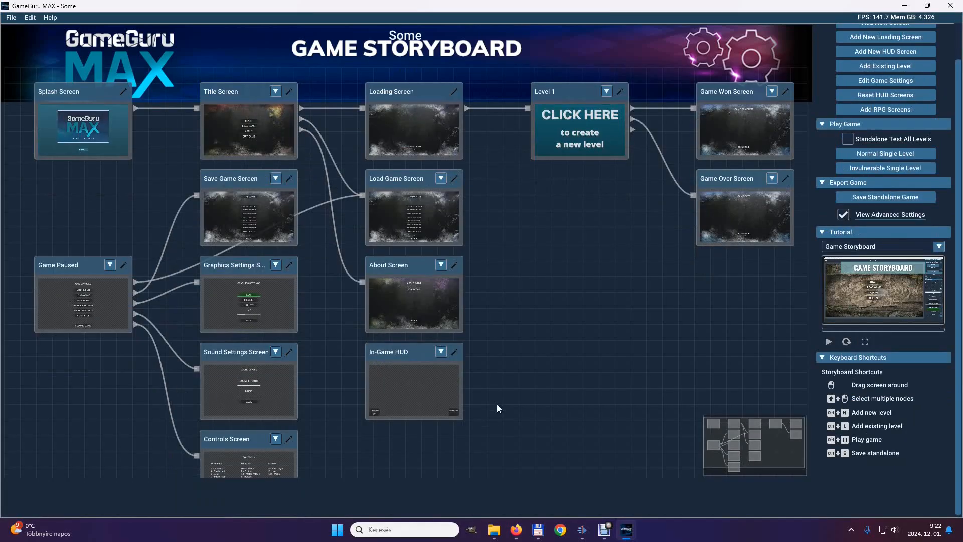
scroll(498, 403, up, 1)
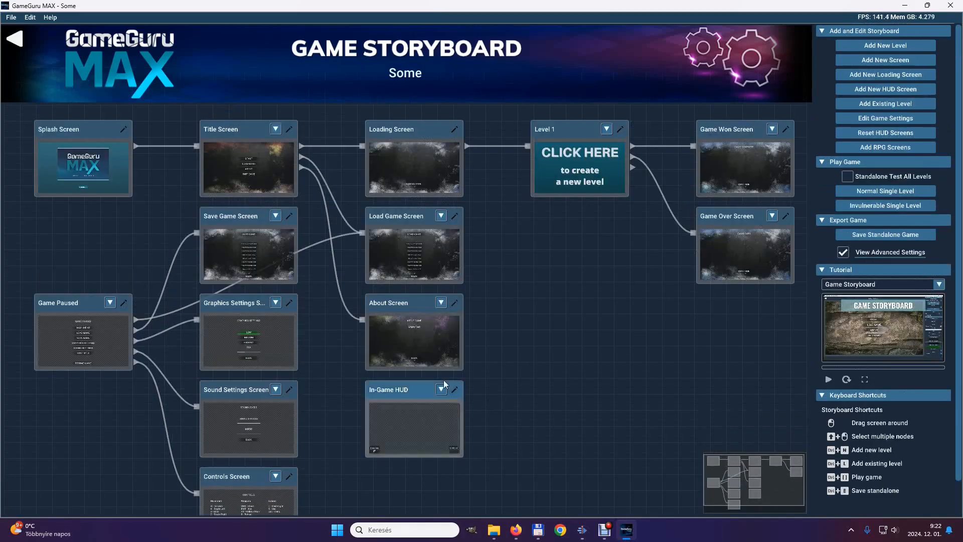
click(79, 303)
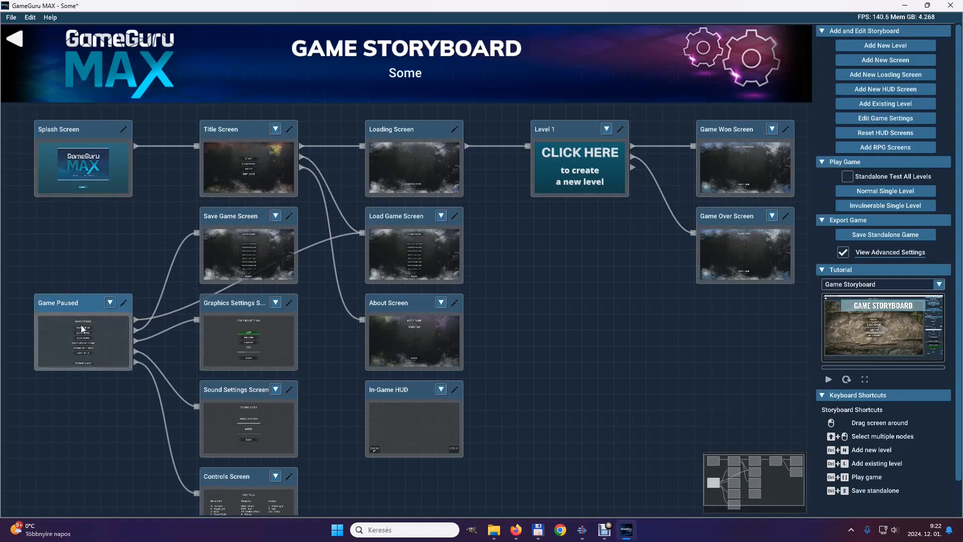
click(122, 303)
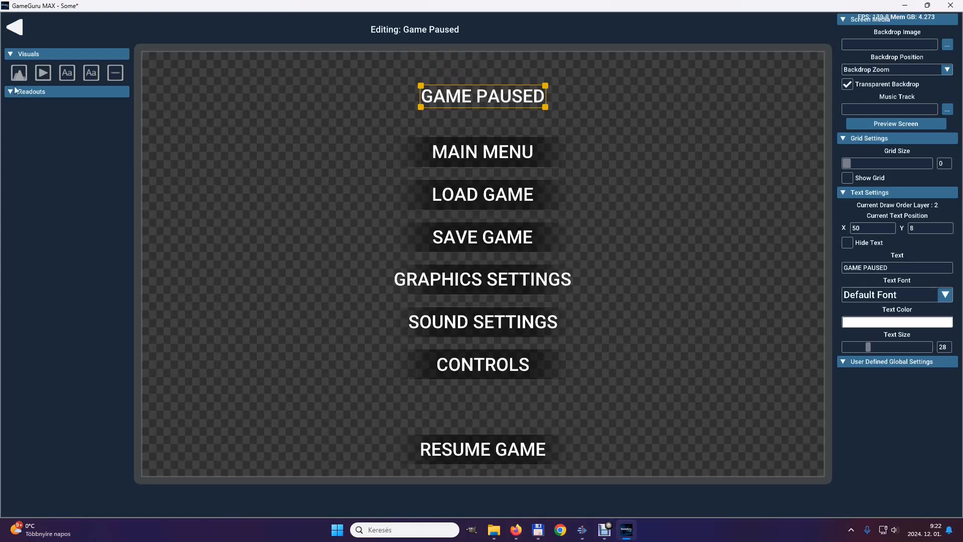
click(15, 27)
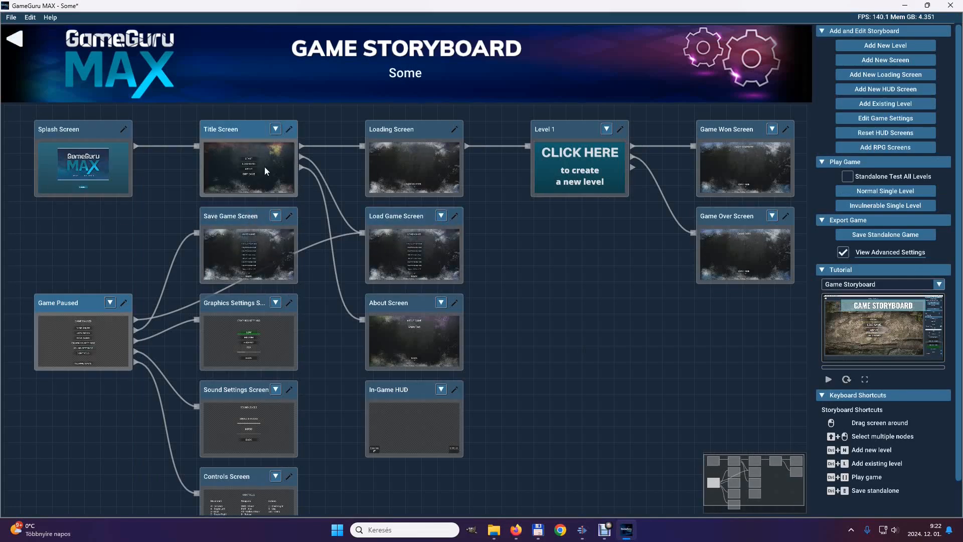
- Open the Title Screen for editing and move START to about X 16, Y 38 and QUIT GAME to about X 83, Y 9
click(289, 129)
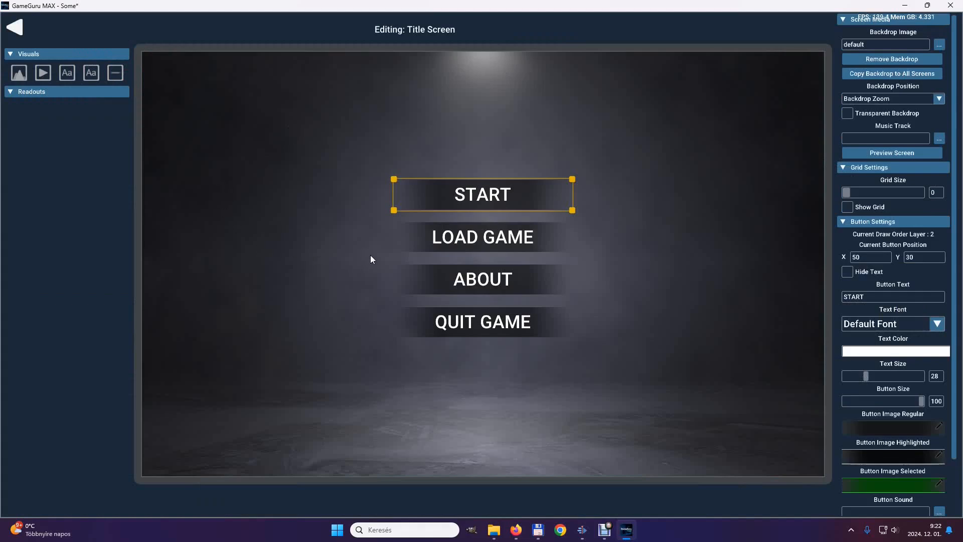
drag(481, 196, 252, 235)
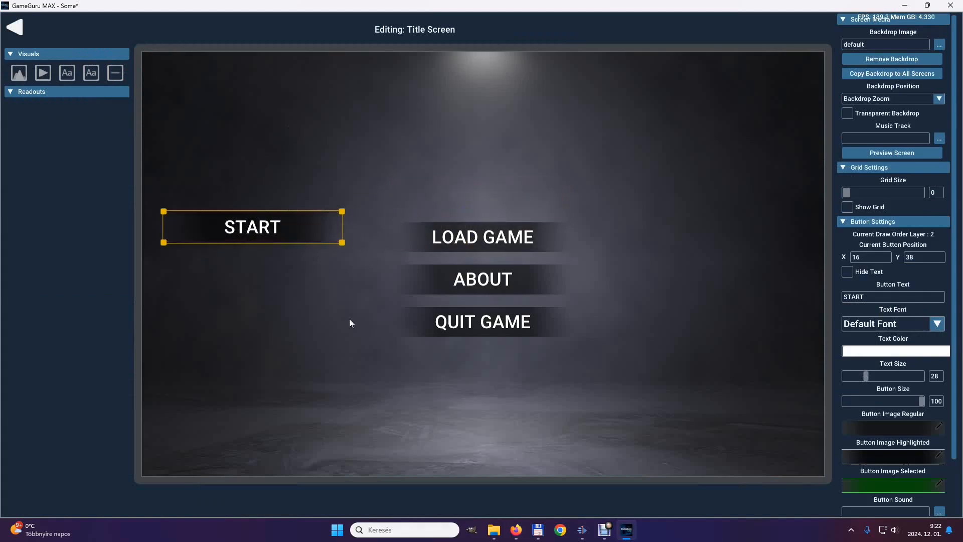
drag(484, 311, 708, 96)
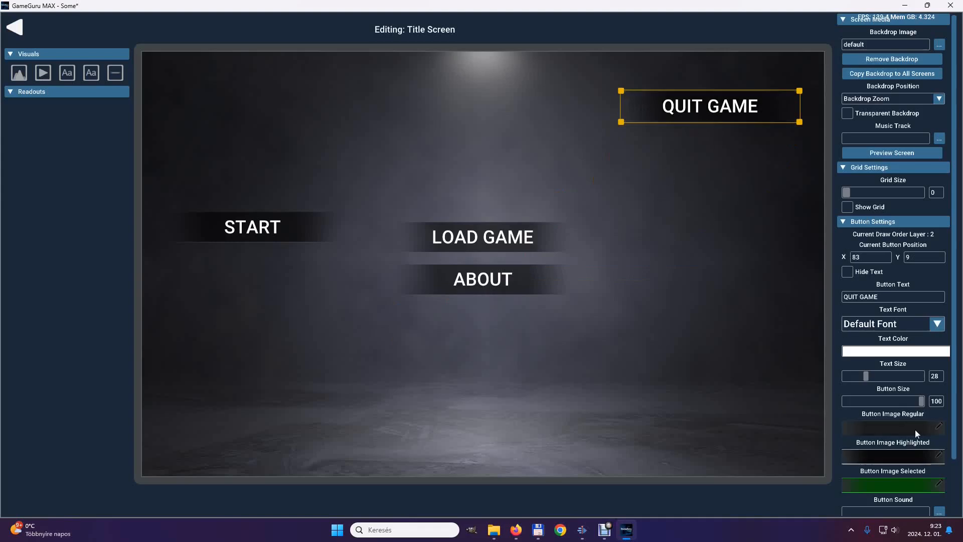
- Change the QUIT GAME button's text color to the yellow #D4D861FF
click(933, 351)
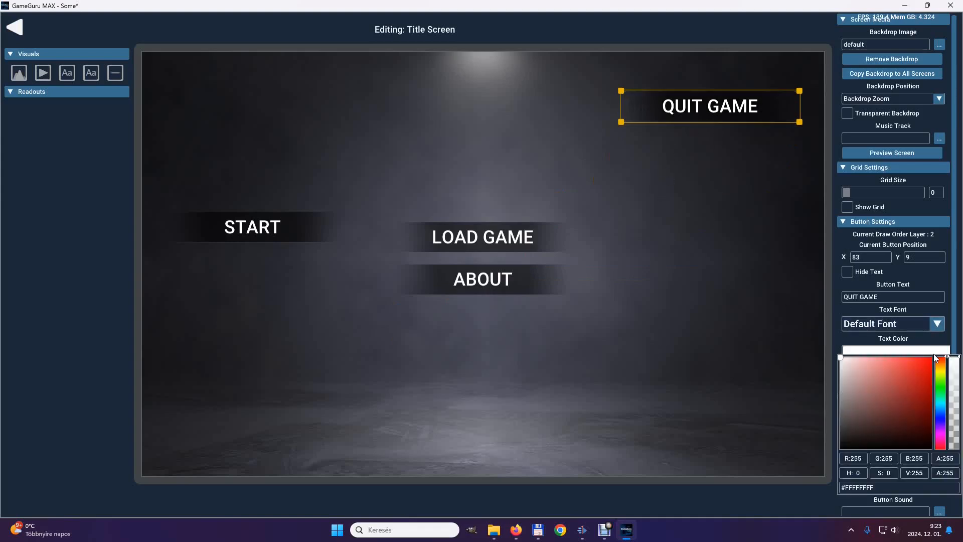
click(939, 371)
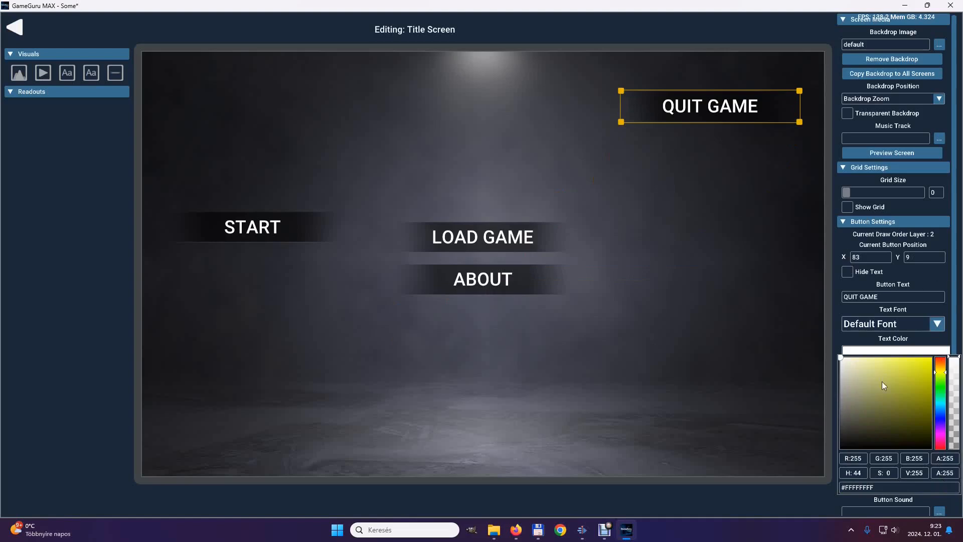
click(891, 372)
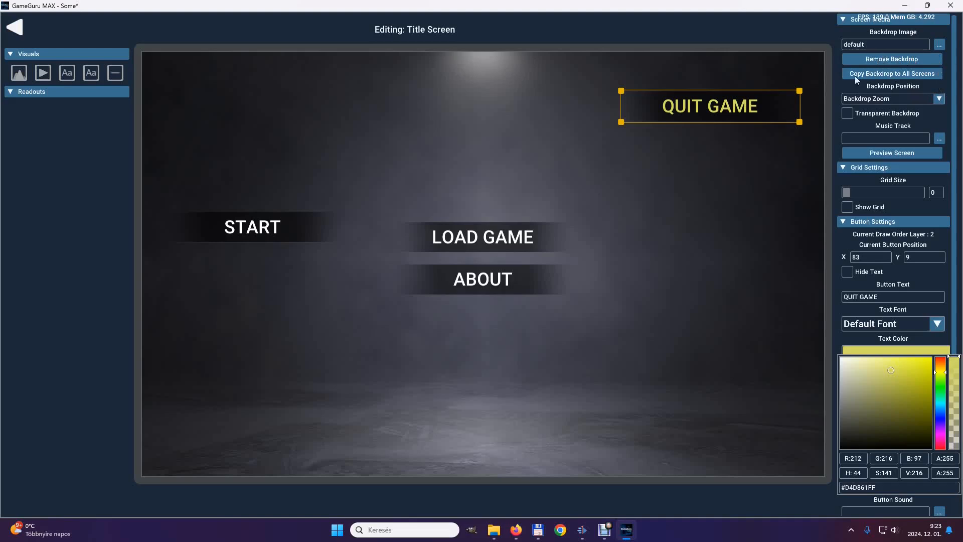
click(839, 339)
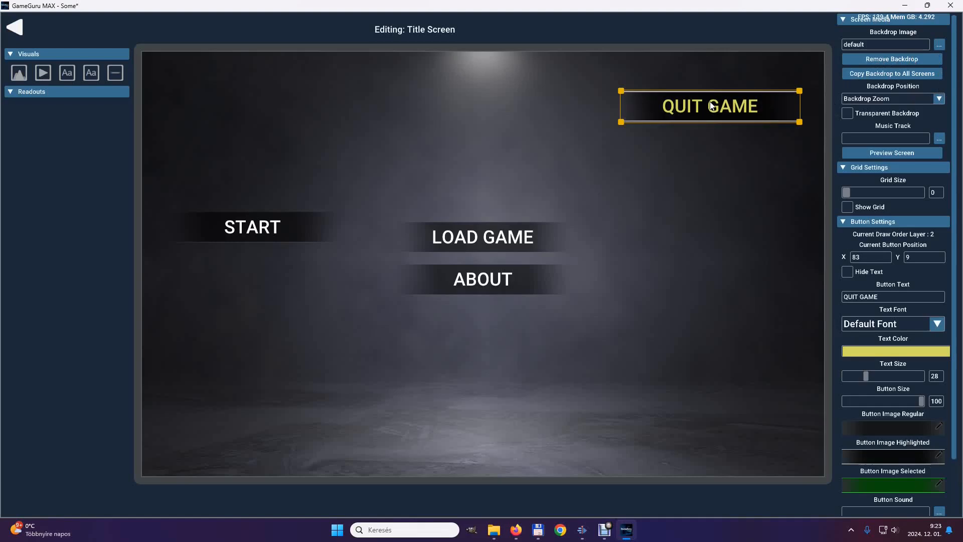
- Move QUIT GAME to about X 50, Y 85 and START to about X 49, Y 24, closing the Title Screen editor
drag(712, 105, 479, 450)
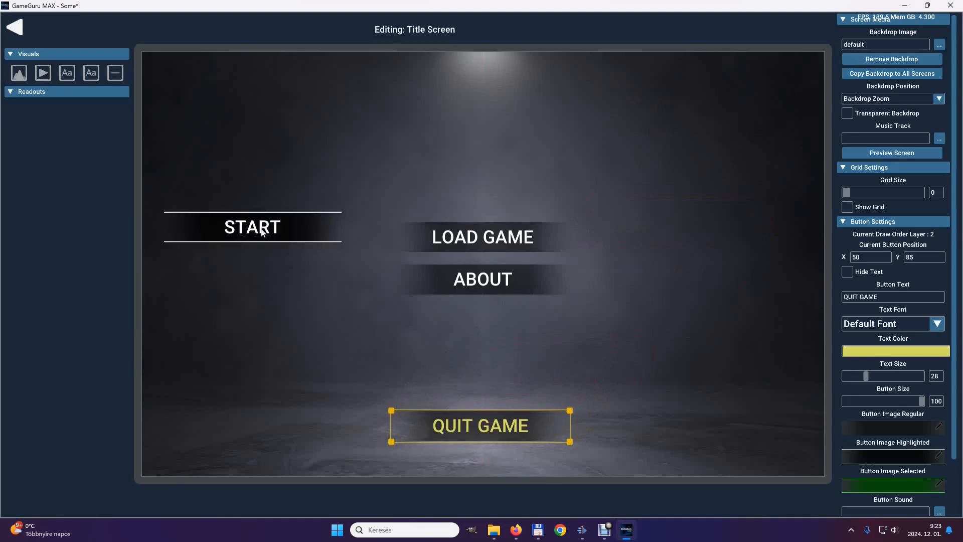
drag(263, 227, 485, 169)
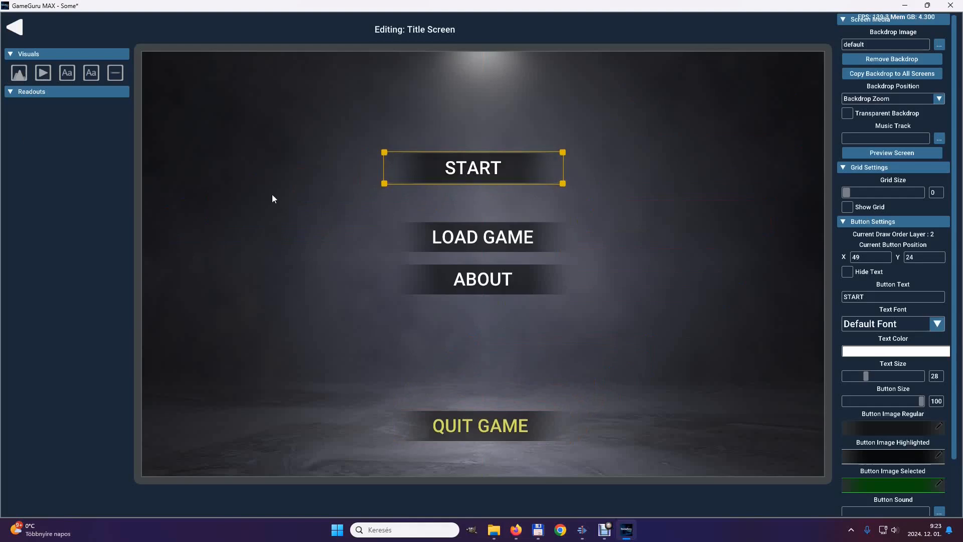
click(15, 27)
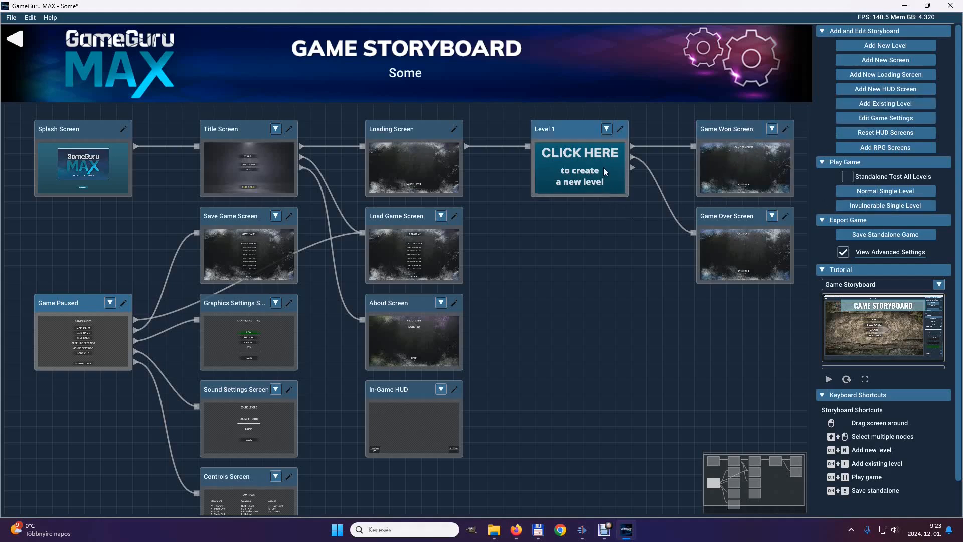
- Open the terrain generator for Level 1 and try the Plains, Desert, Forest, Snow, Canyon, Mountain, Rainforest and Empty themes in turn
click(619, 130)
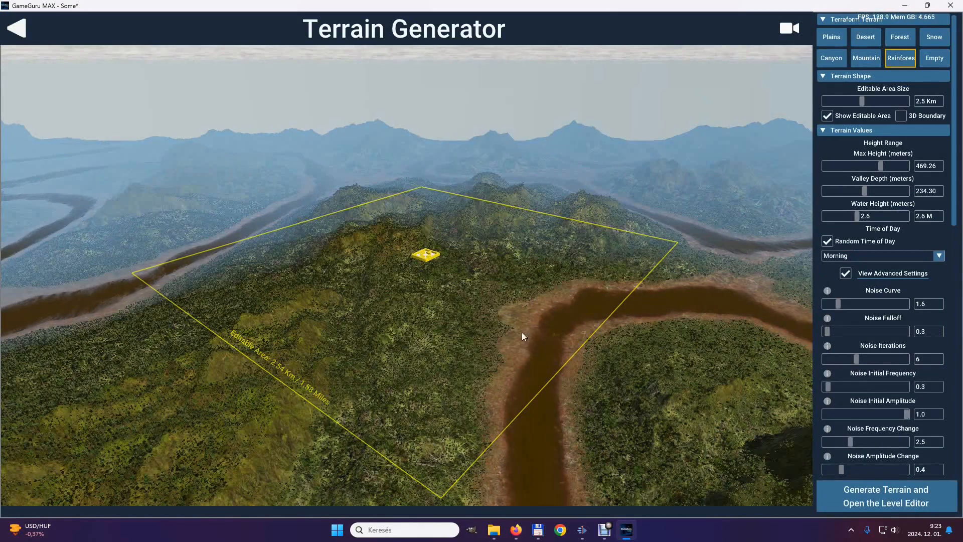
drag(426, 254, 421, 281)
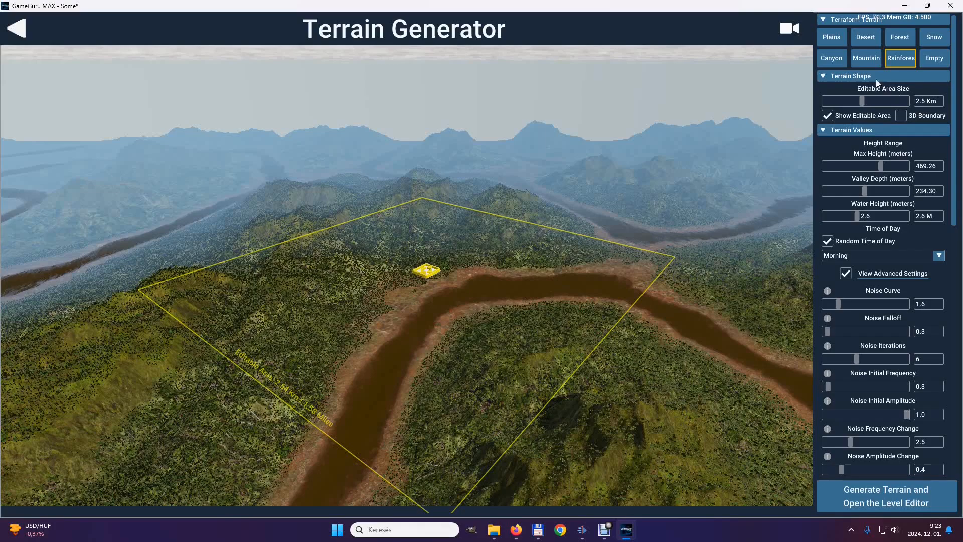
click(827, 37)
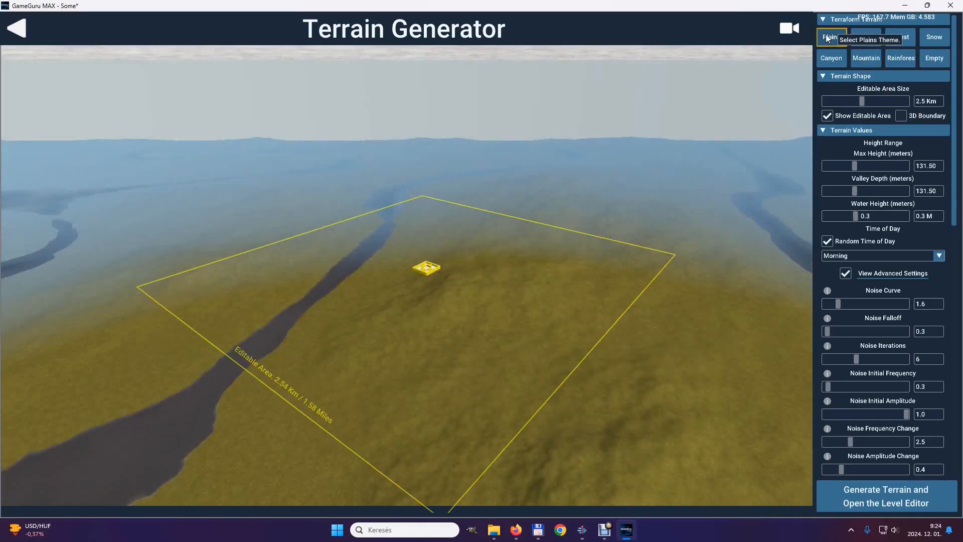
click(860, 38)
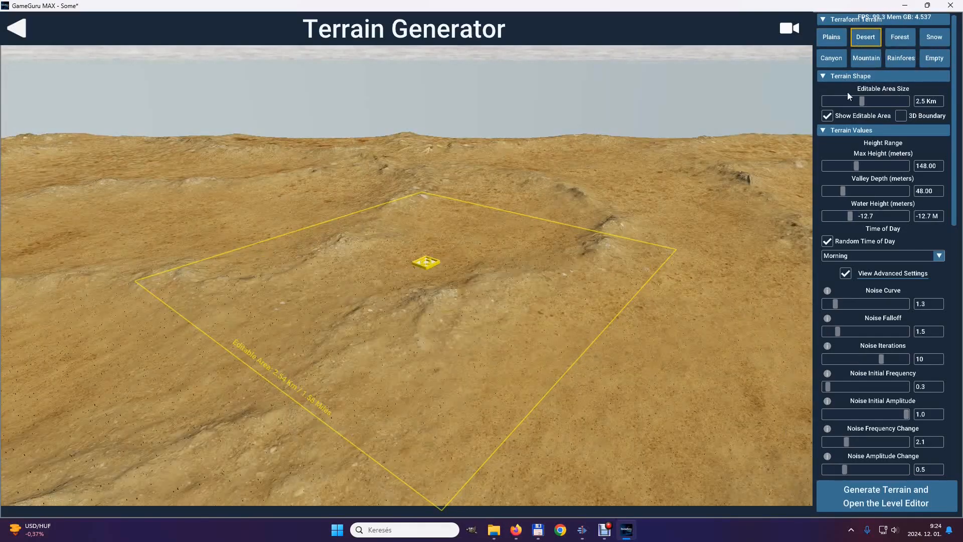
click(902, 37)
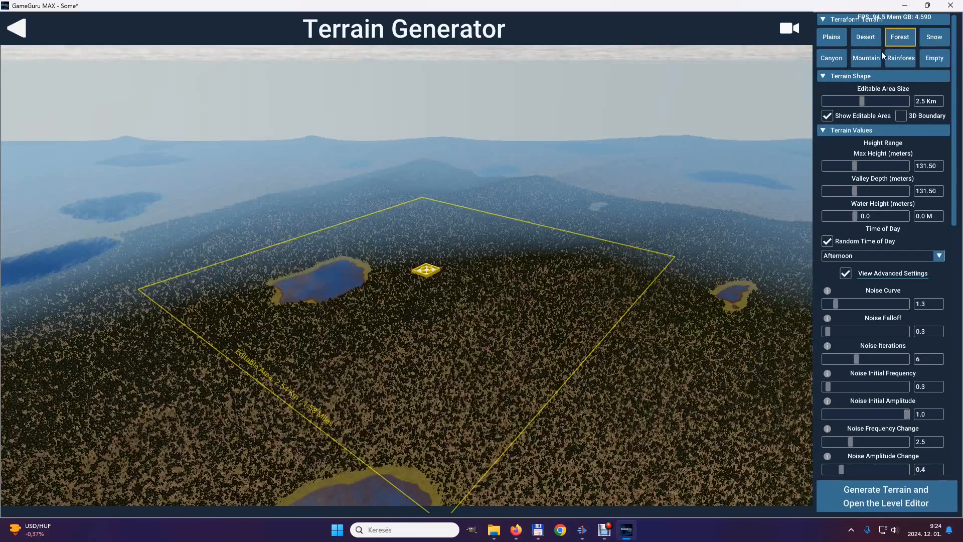
click(939, 40)
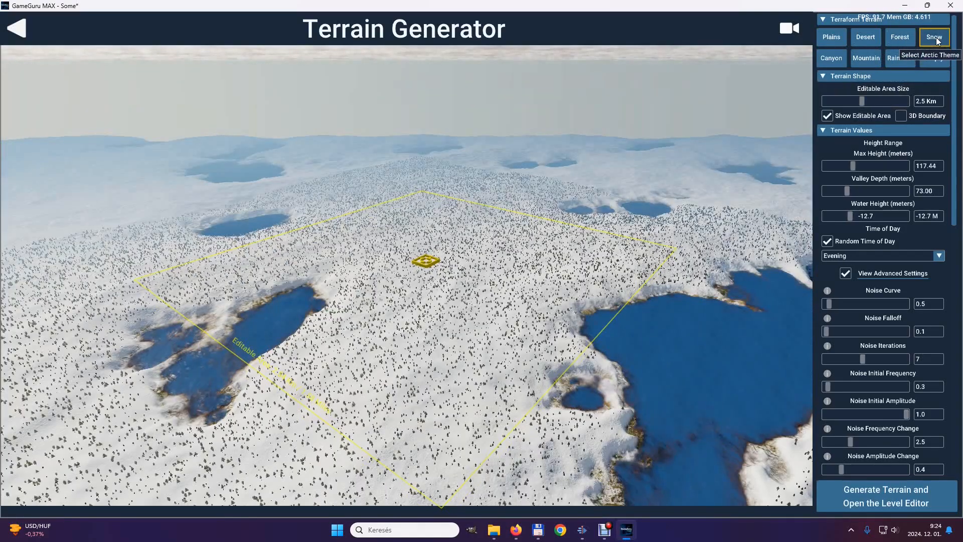
click(825, 59)
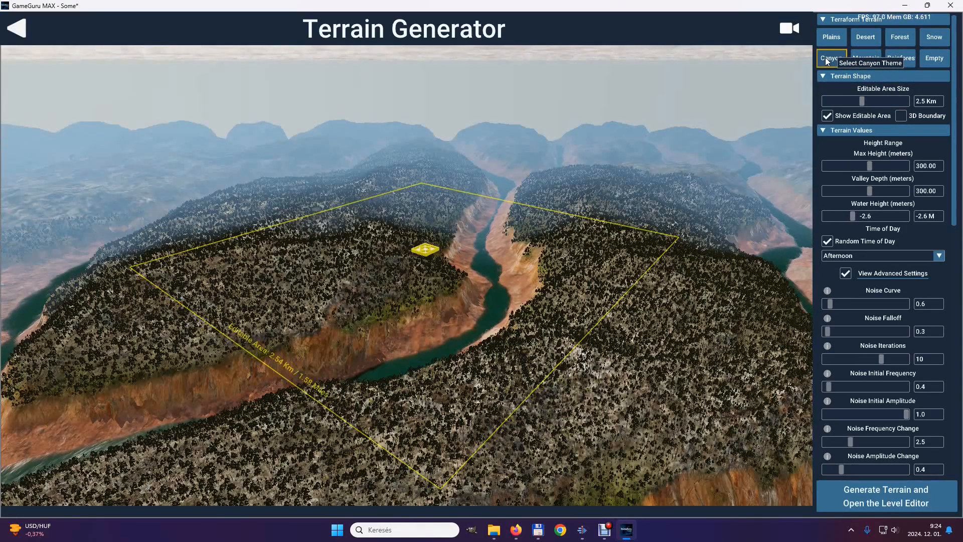
click(867, 57)
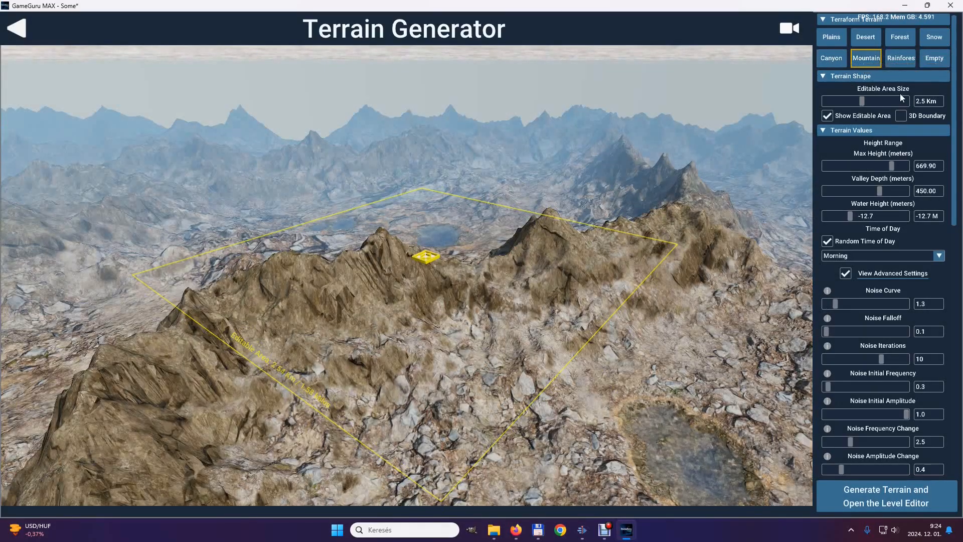
click(900, 58)
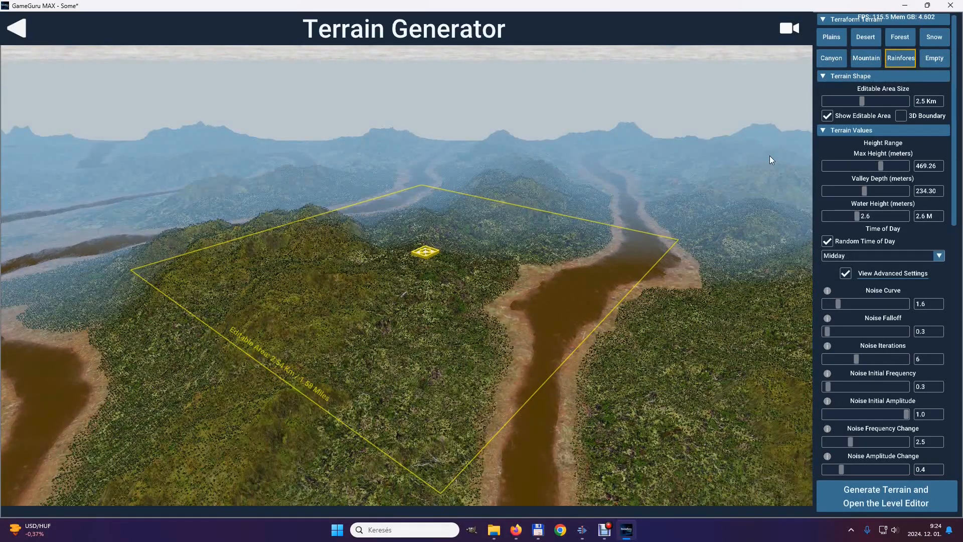
click(938, 59)
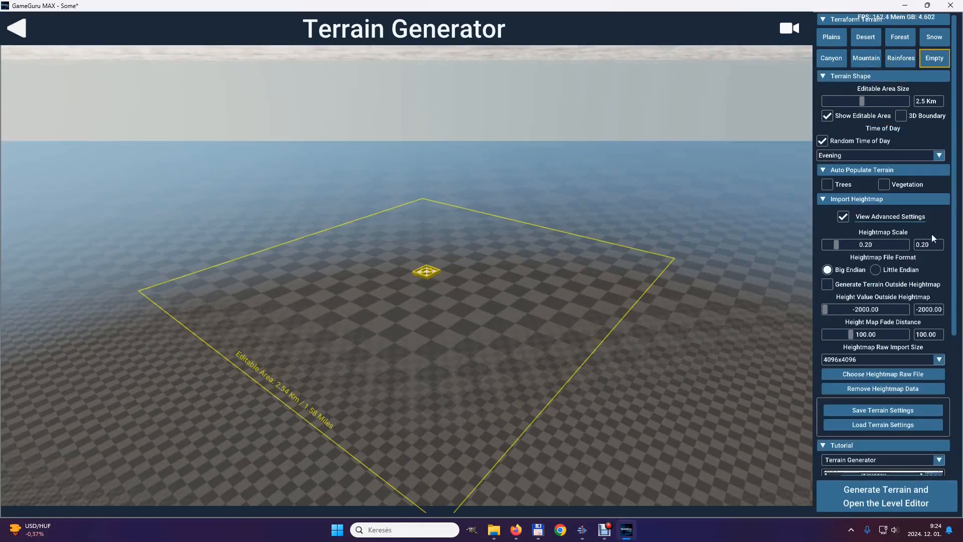
- Examine the heightmap and noise settings, and try switching Trees and Vegetation auto-population off and on with the Rainforest theme
drag(954, 225, 962, 337)
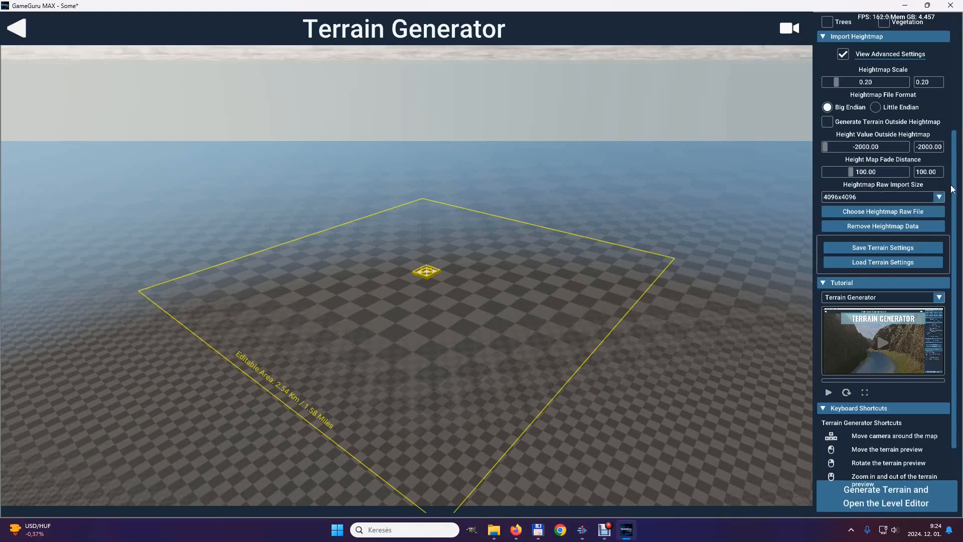
drag(957, 193, 960, 65)
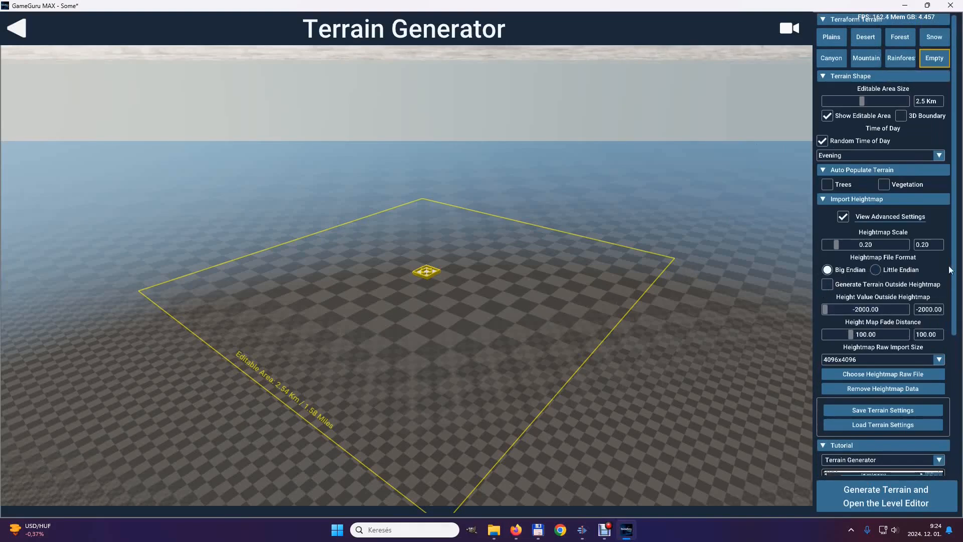
scroll(954, 253, down, 3)
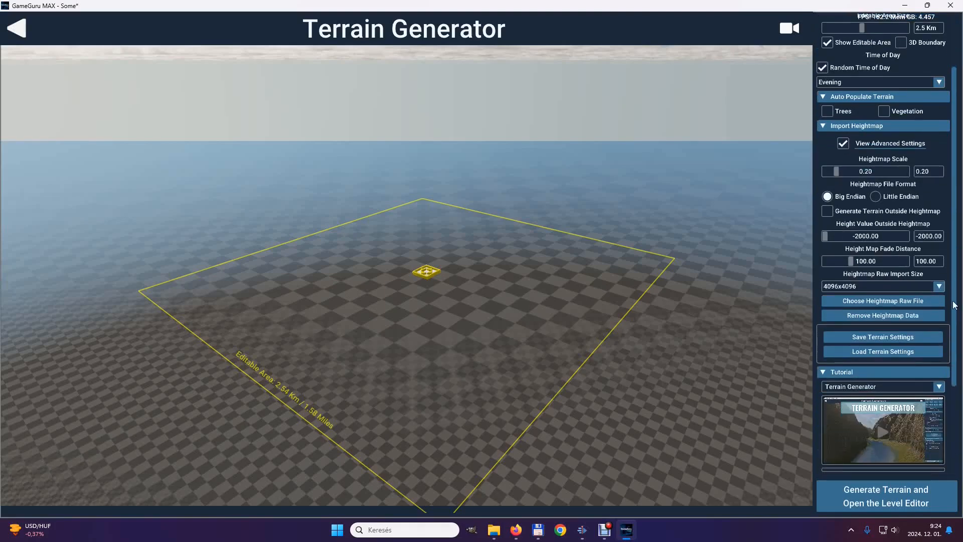
scroll(954, 246, up, 3)
click(895, 58)
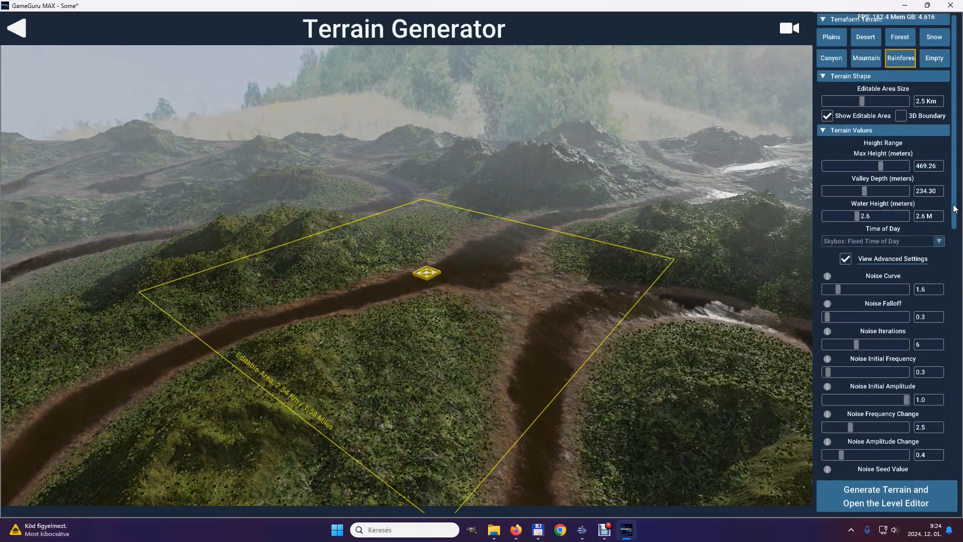
drag(956, 211, 962, 311)
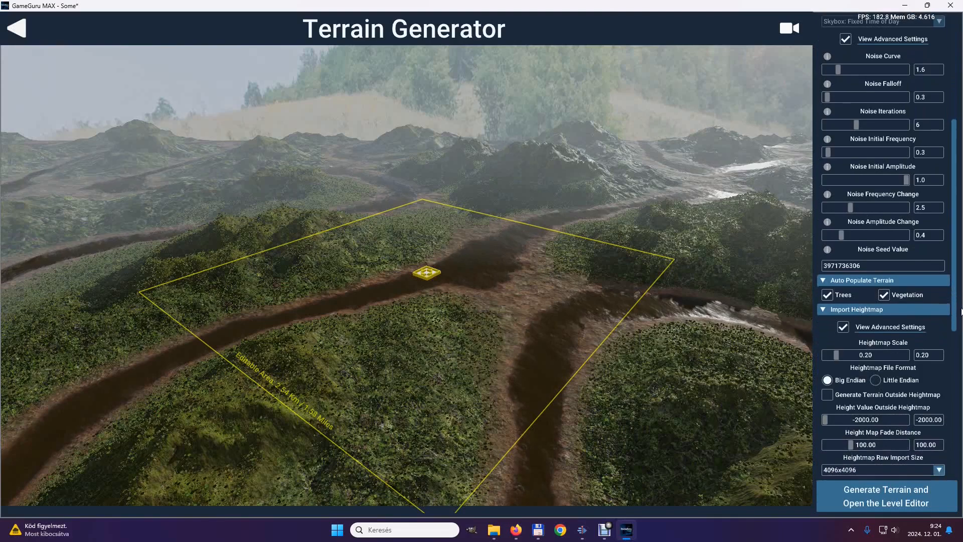
click(827, 295)
click(825, 294)
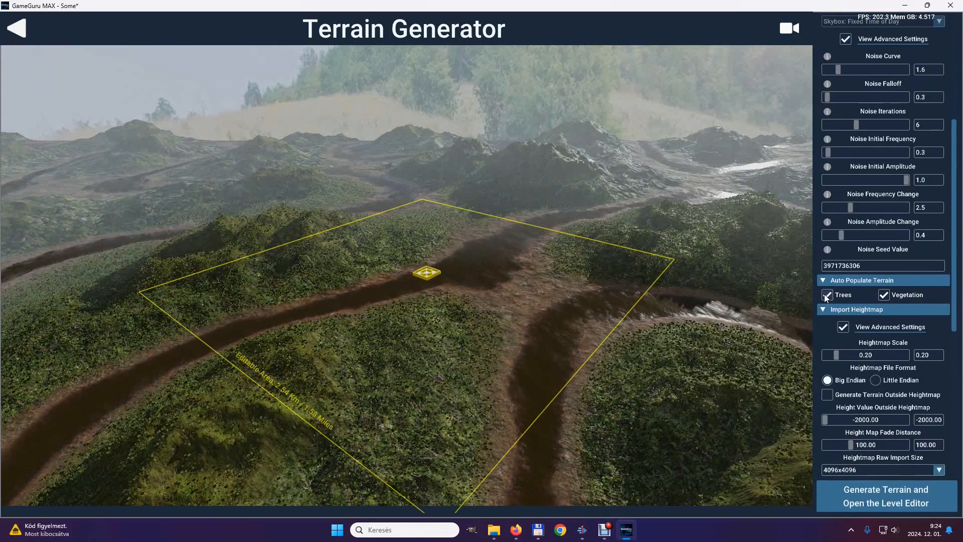
click(884, 295)
click(883, 295)
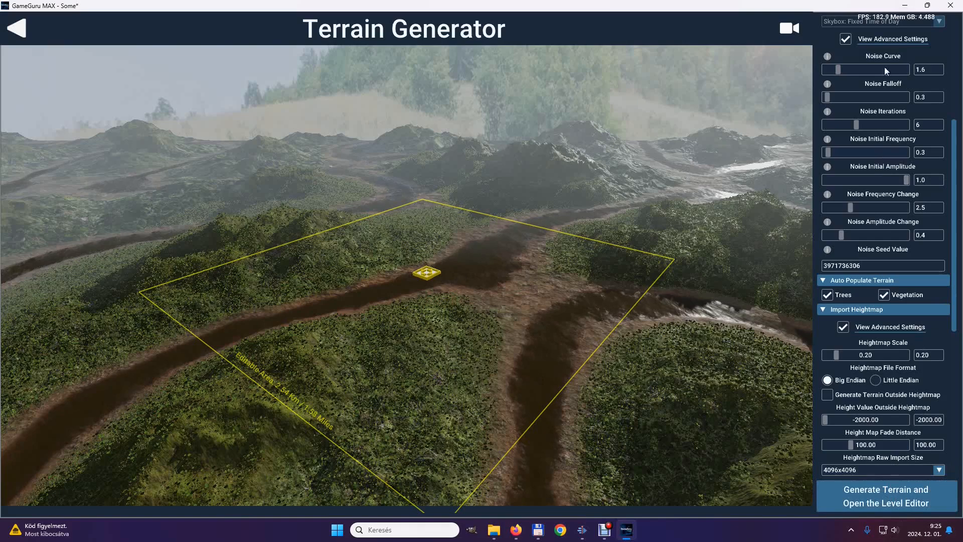
drag(954, 183, 962, 80)
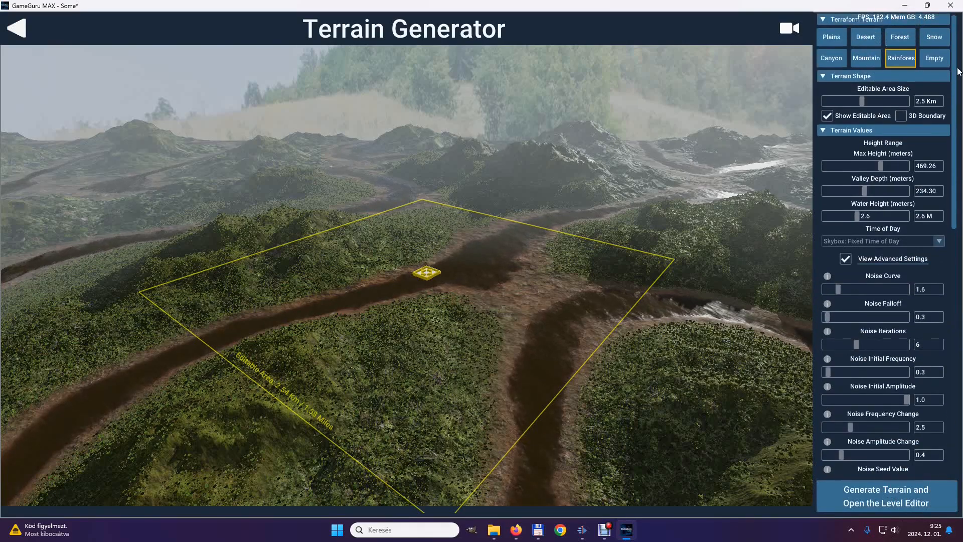
- Choose the Empty terrain theme, generate the terrain and save the new level as "some" to open it in the level editor
click(931, 58)
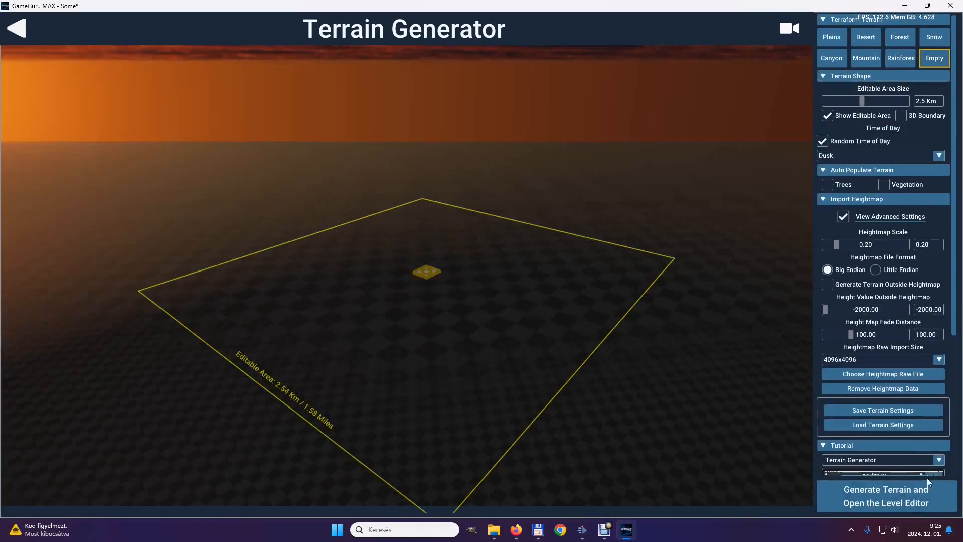
click(868, 491)
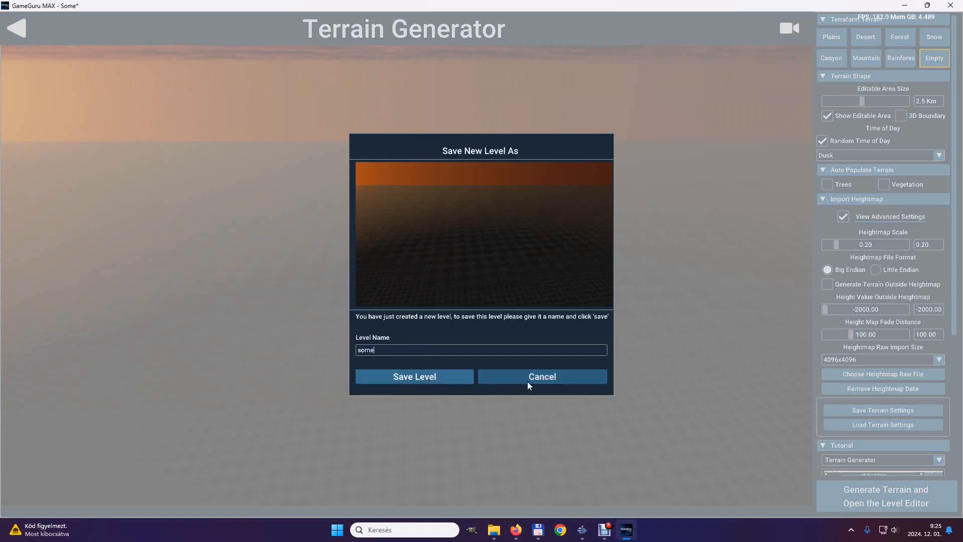
click(420, 376)
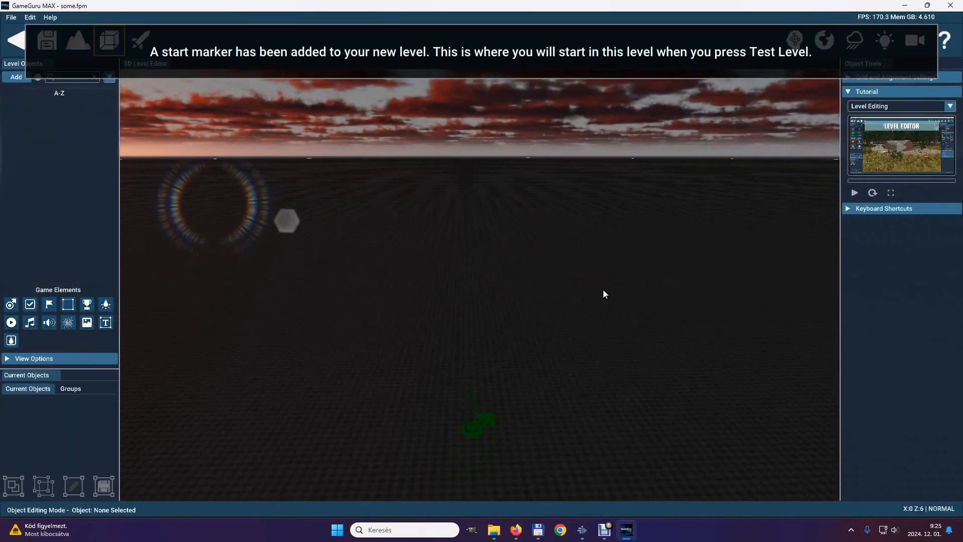
right_drag(603, 290, 476, 270)
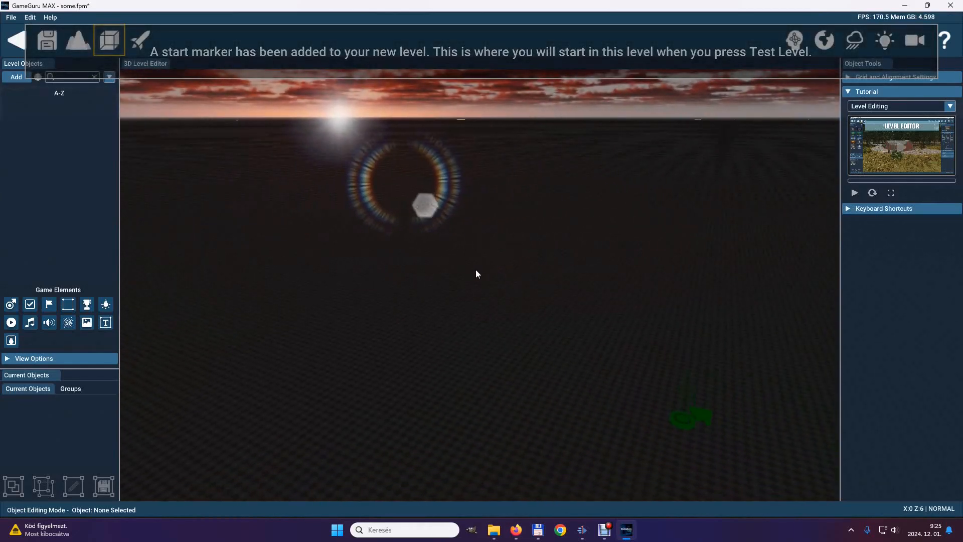